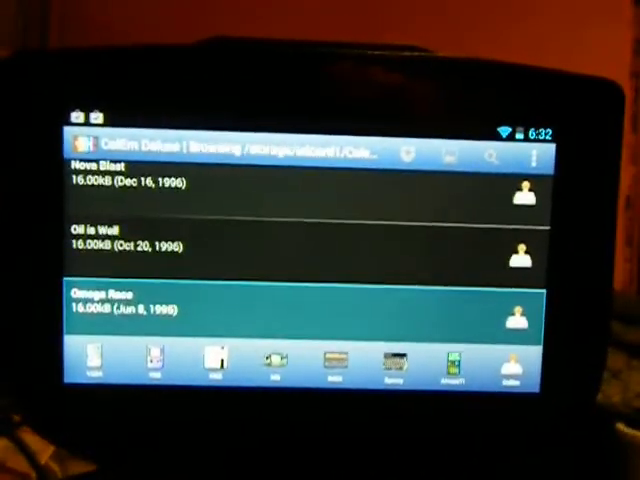
Move up through the ROM list to reach the Pitfall entry and launch it
key(Up)
key(Up)
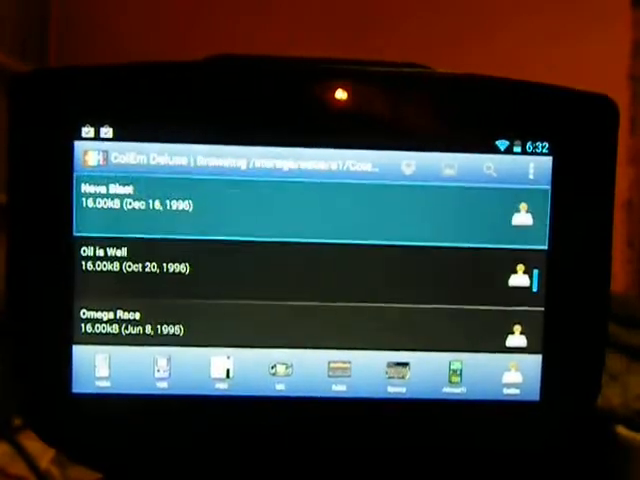
key(Up)
key(Up)
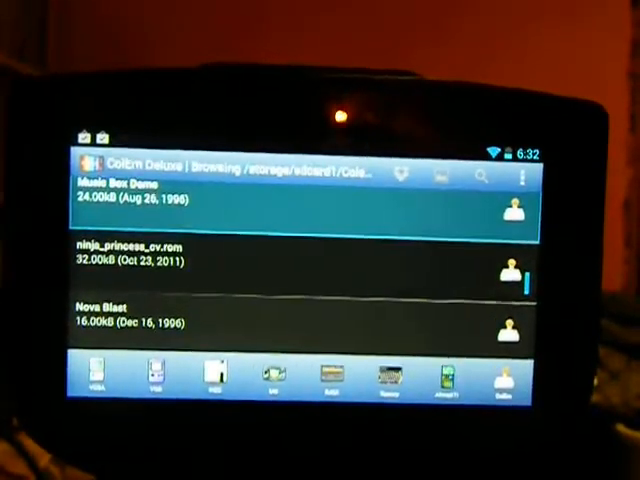
key(Up)
key(Up)
key(Up)
key(Up)
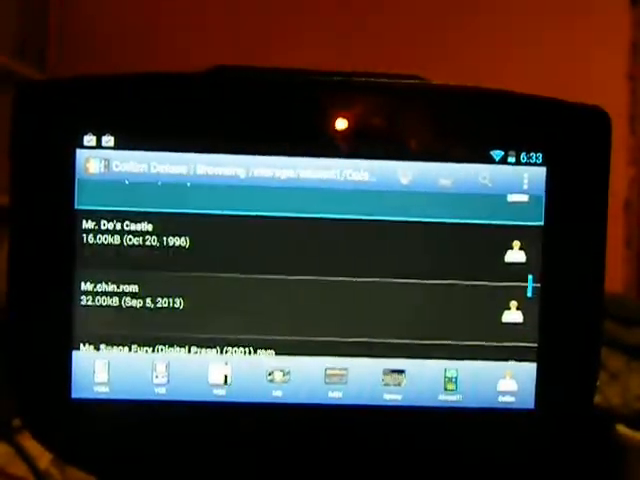
key(Up)
key(Up)
key(Up)
key(Up)
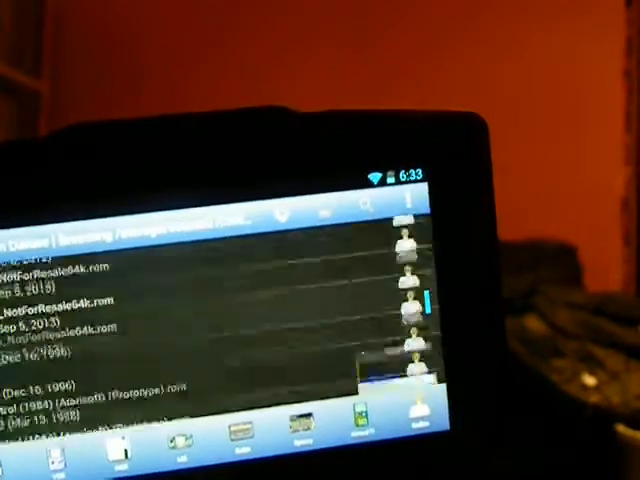
key(Up)
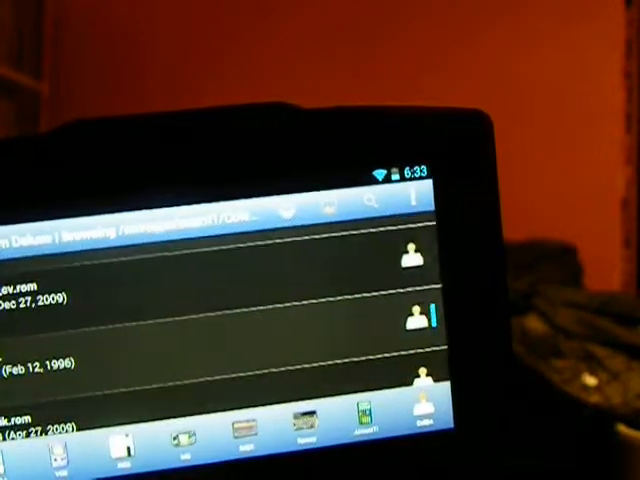
scroll(200, 320, down, 2)
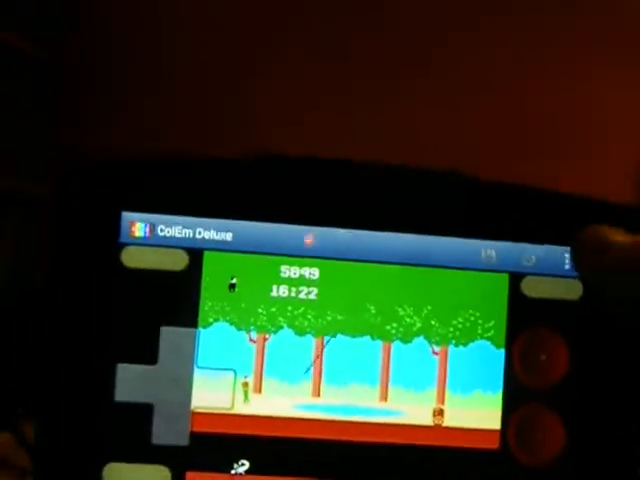
Play Pitfall, then bring up the emulator's options menu (Help, Share, Settings, Reset)
click(533, 238)
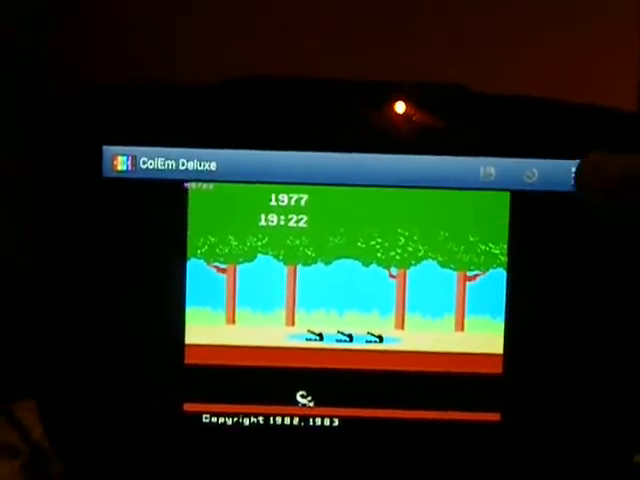
click(612, 196)
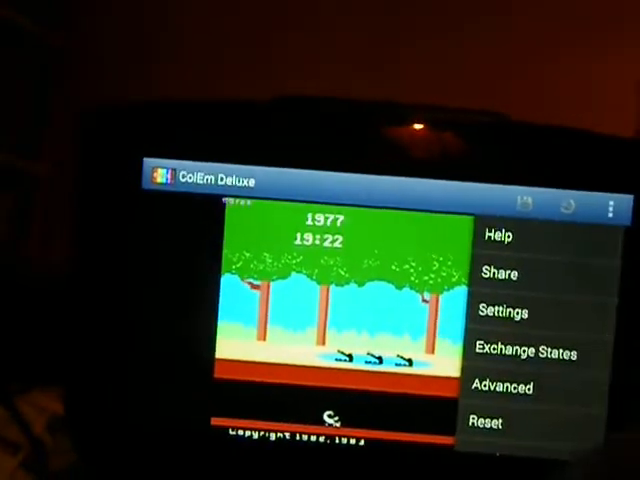
Quit Pitfall from the options menu and return to the ROM browser
click(486, 440)
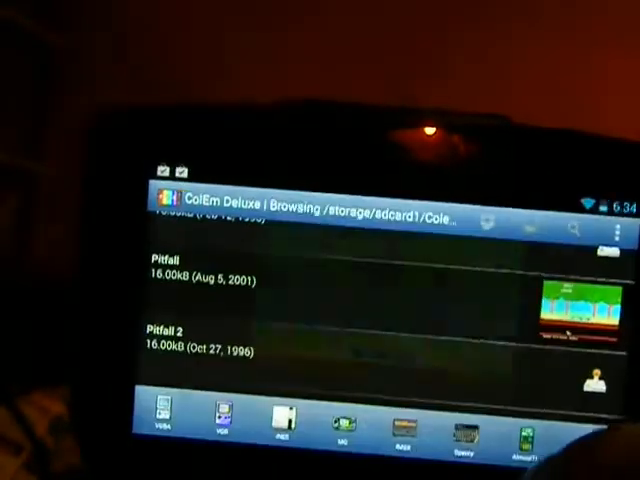
scroll(400, 320, down, 3)
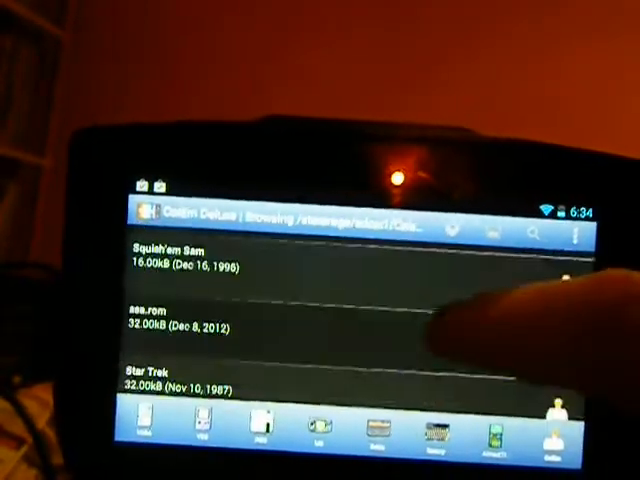
scroll(400, 320, down, 3)
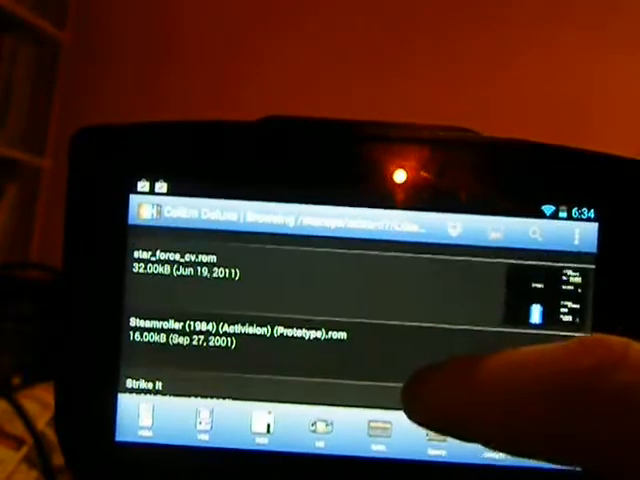
Launch star_force_cv.rom from the ROM browser and play Star Force
click(450, 265)
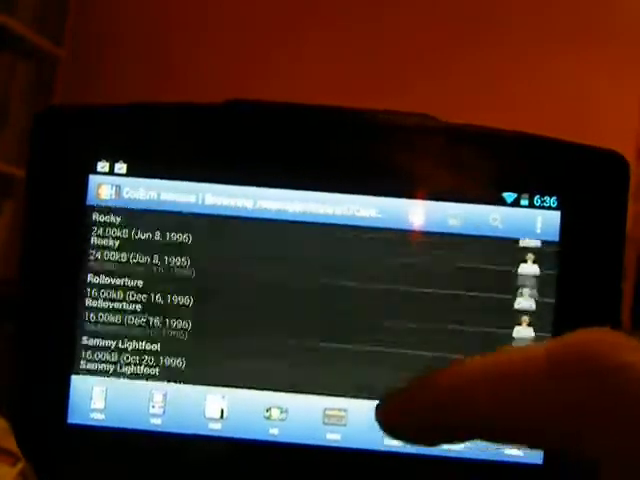
scroll(400, 320, up, 5)
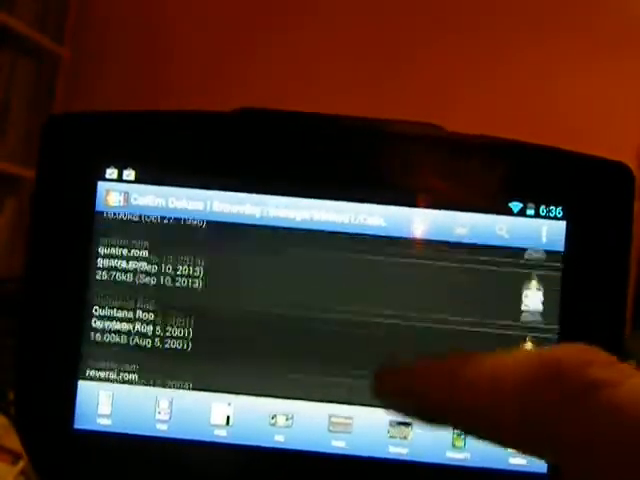
scroll(400, 320, up, 5)
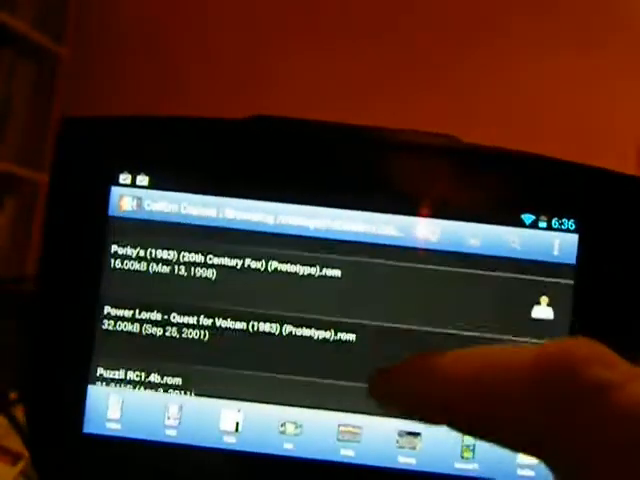
scroll(400, 320, up, 5)
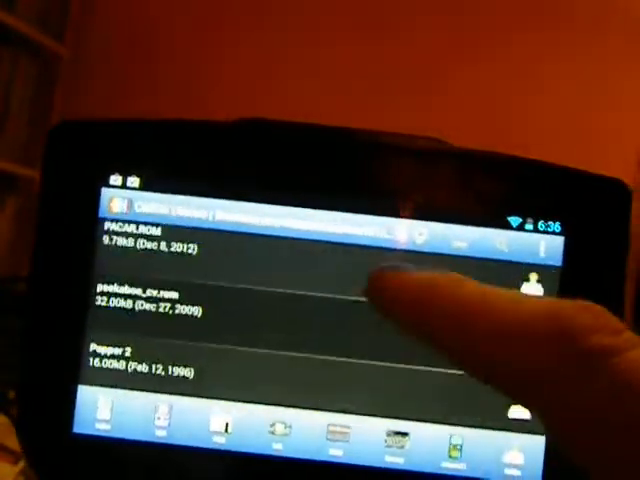
scroll(400, 320, up, 3)
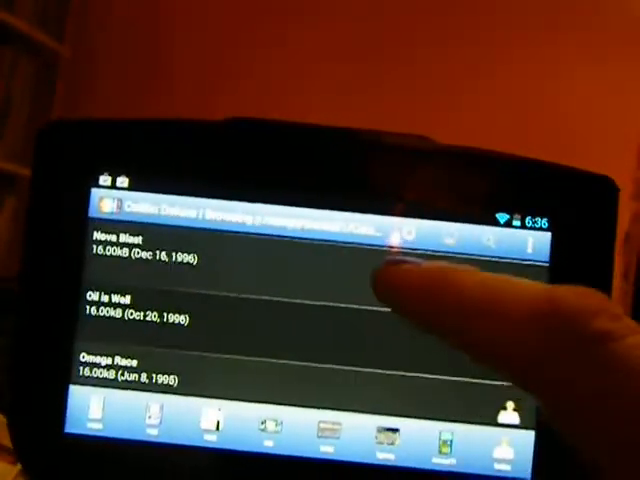
scroll(400, 320, up, 2)
scroll(400, 320, up, 3)
scroll(400, 320, up, 3)
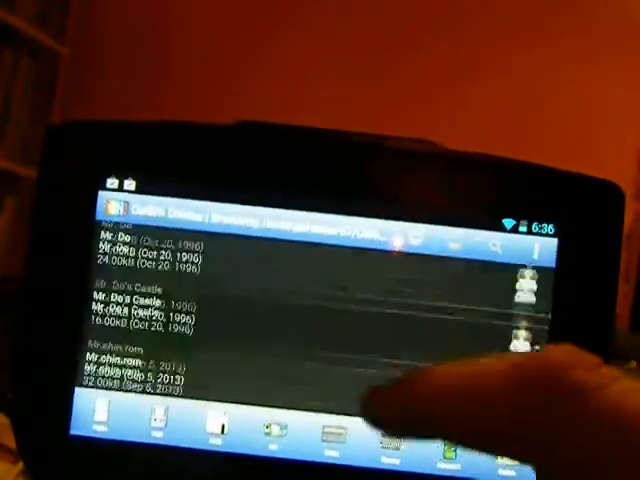
scroll(400, 320, up, 1)
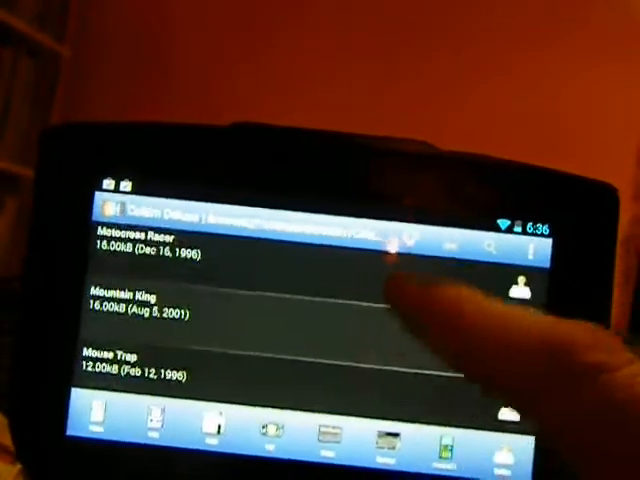
scroll(400, 320, up, 2)
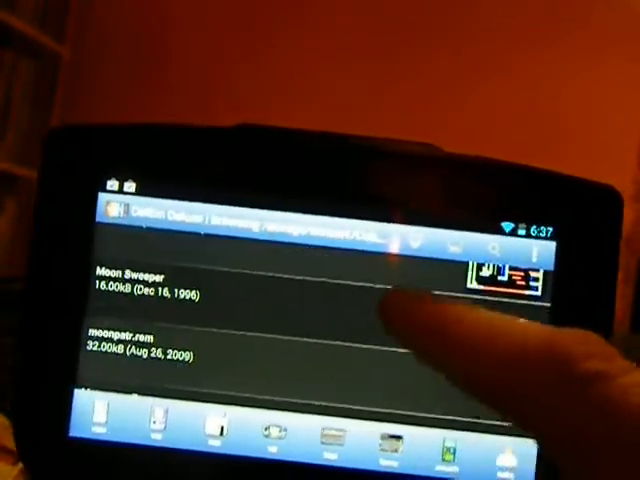
scroll(400, 320, up, 1)
scroll(400, 320, up, 2)
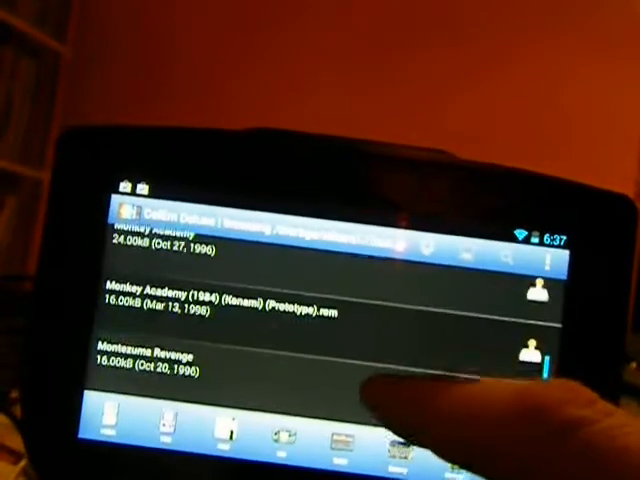
scroll(400, 320, down, 1)
scroll(400, 320, down, 1)
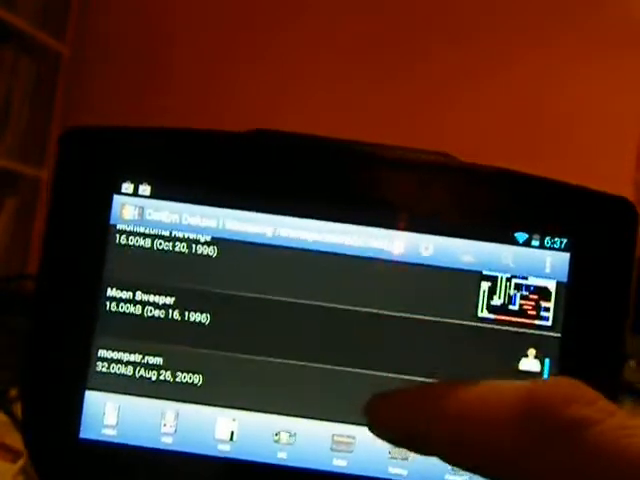
Launch moonpatr.rom, reaching Moon Patrol's game-select screen
click(300, 365)
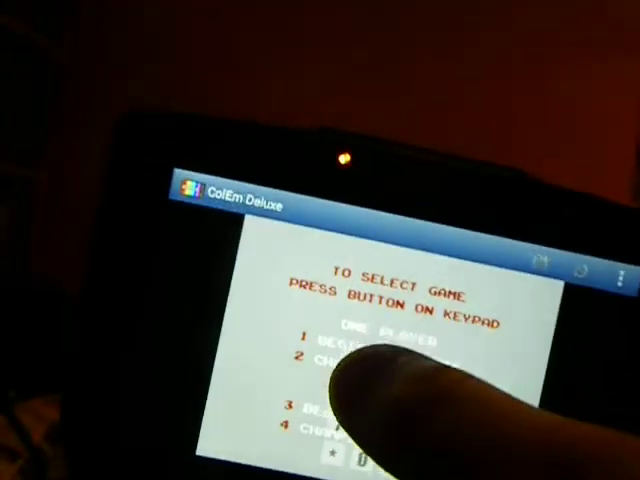
Choose 1, One Player Beginner Course, on the keypad and drive to point D
click(360, 370)
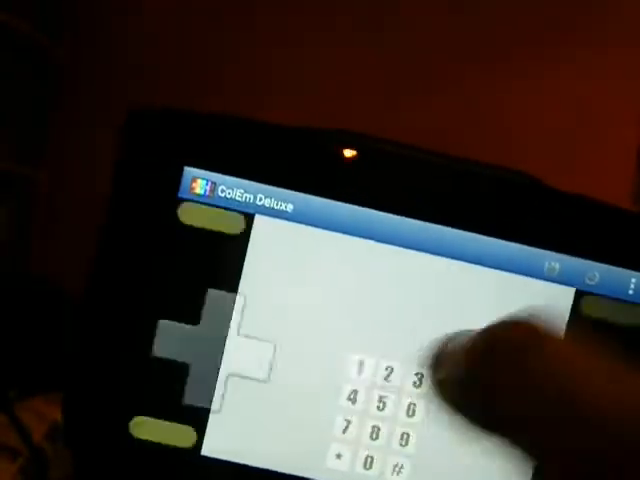